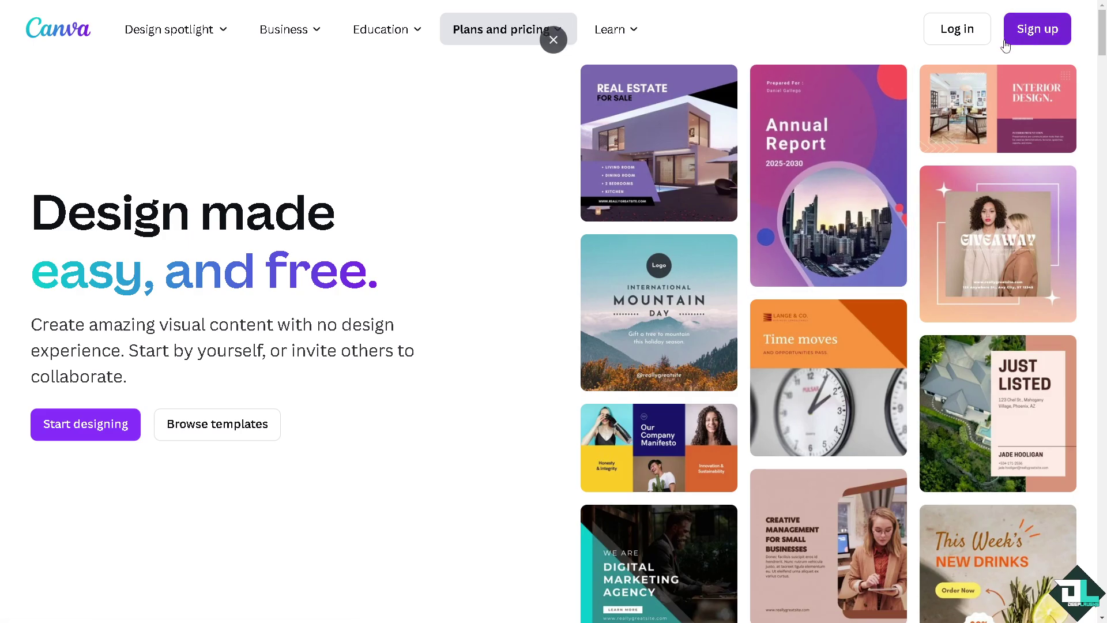
Start signing up on the Canva landing page and choose to continue another way.
click(1036, 29)
click(493, 413)
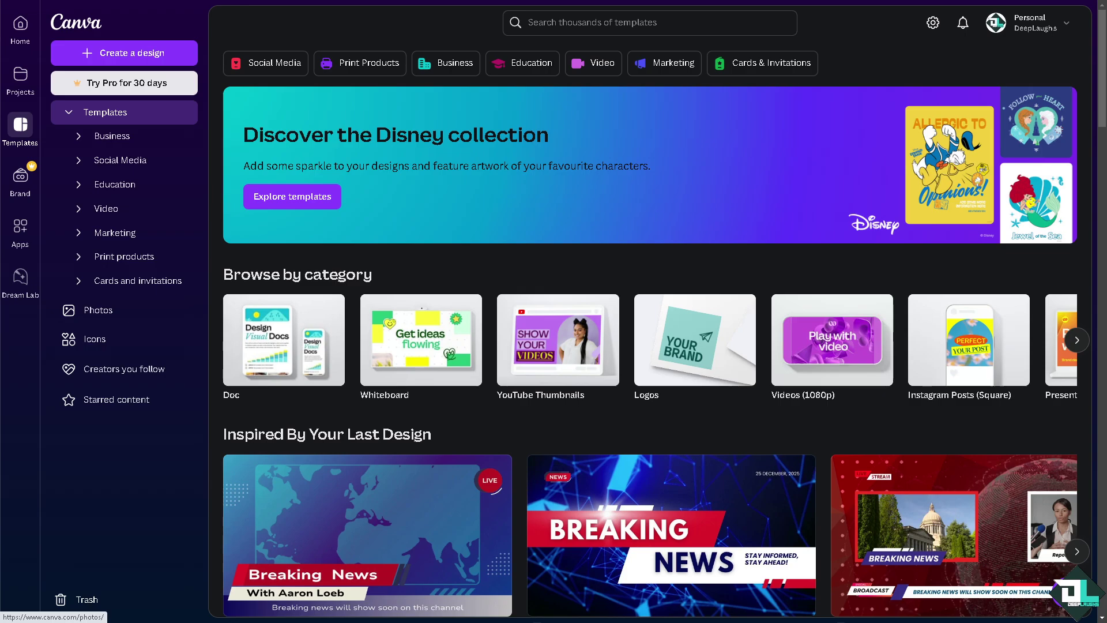
Go through Templates to Print products and Infographics, and scroll the infographic templates.
click(69, 112)
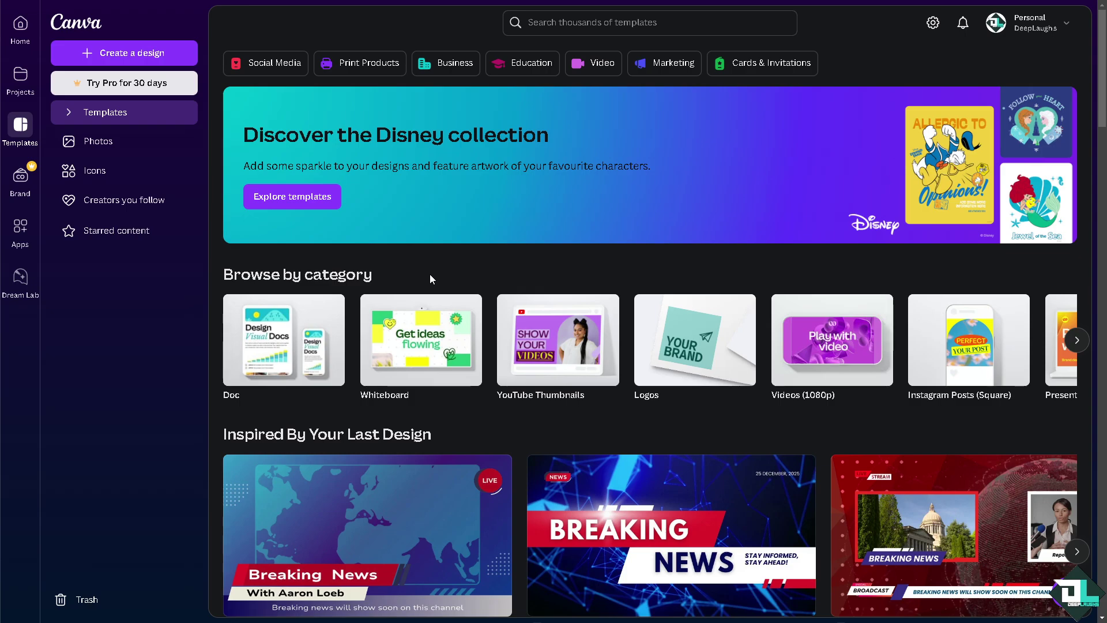
click(68, 113)
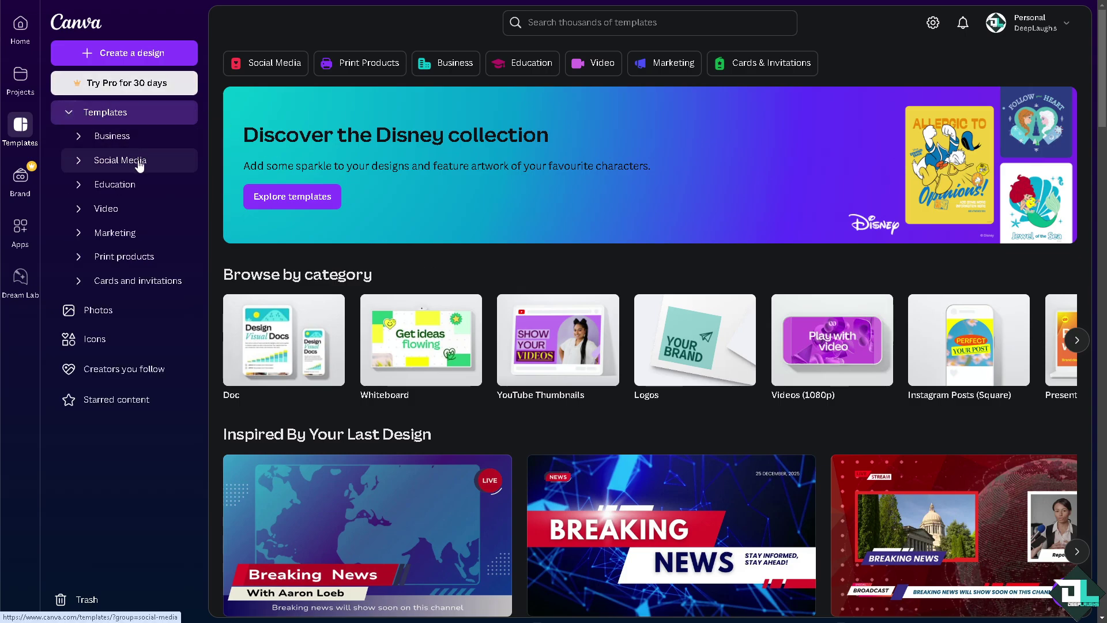
click(102, 258)
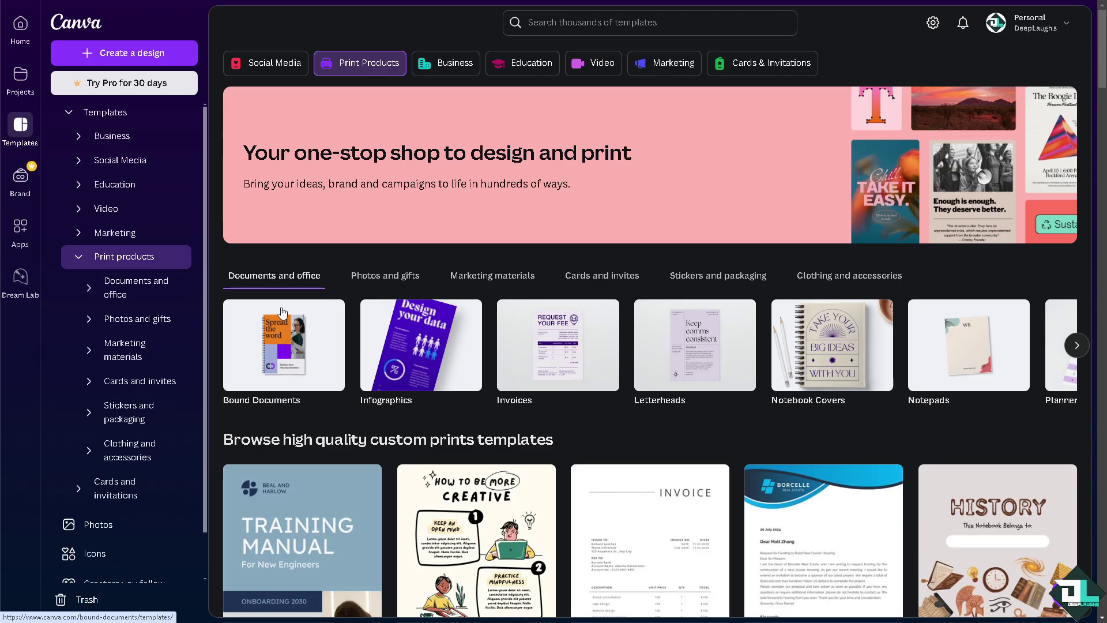
click(418, 323)
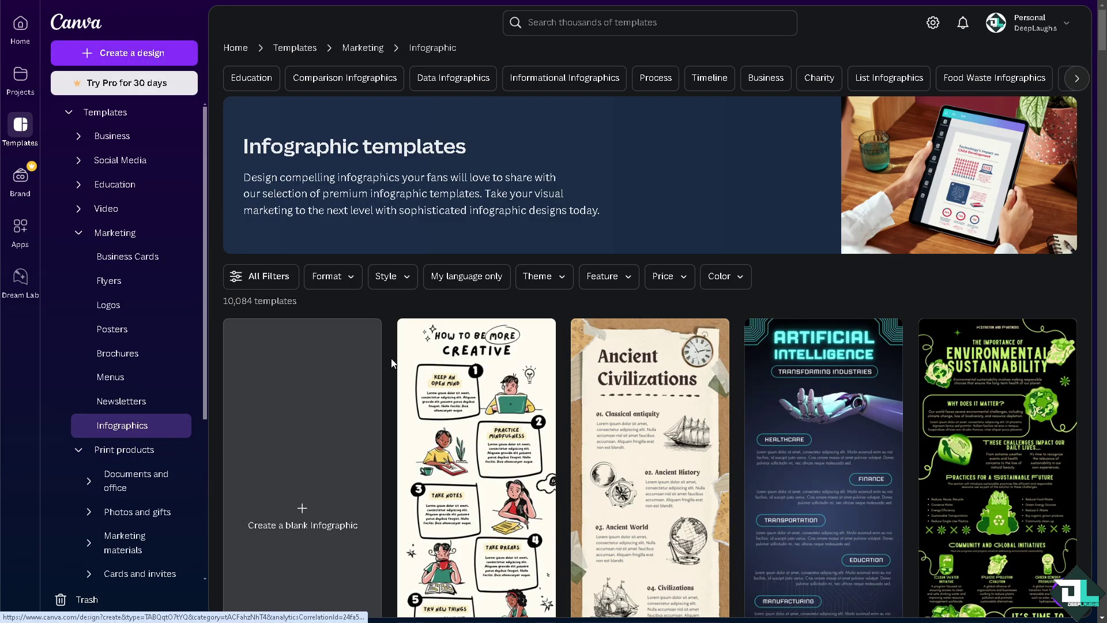
scroll(334, 400, down, 1)
scroll(313, 370, down, 2)
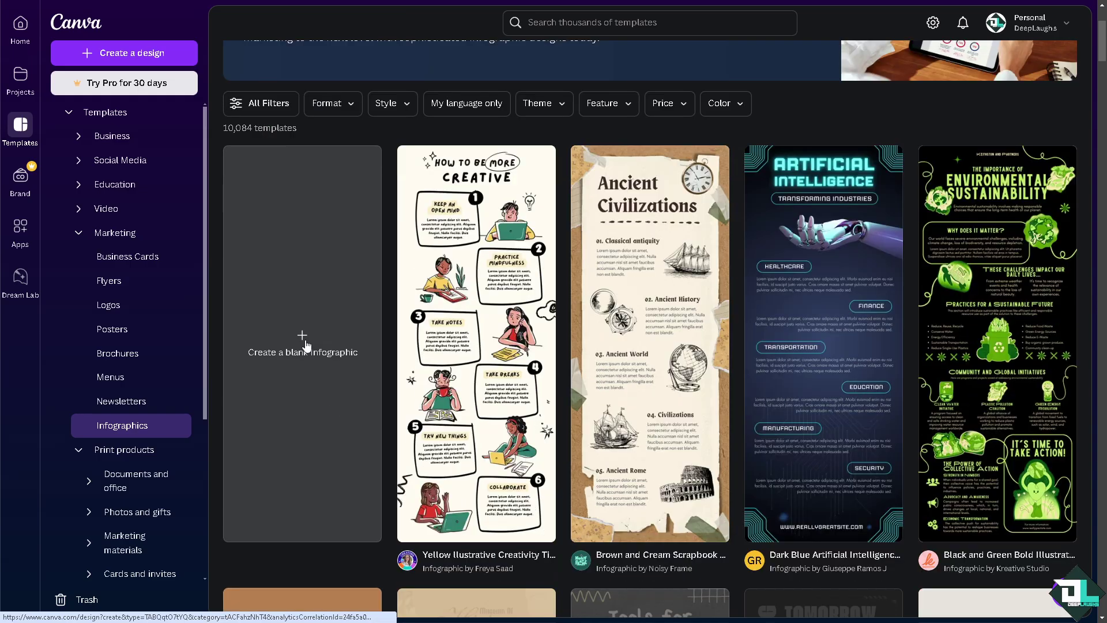
scroll(312, 296, up, 2)
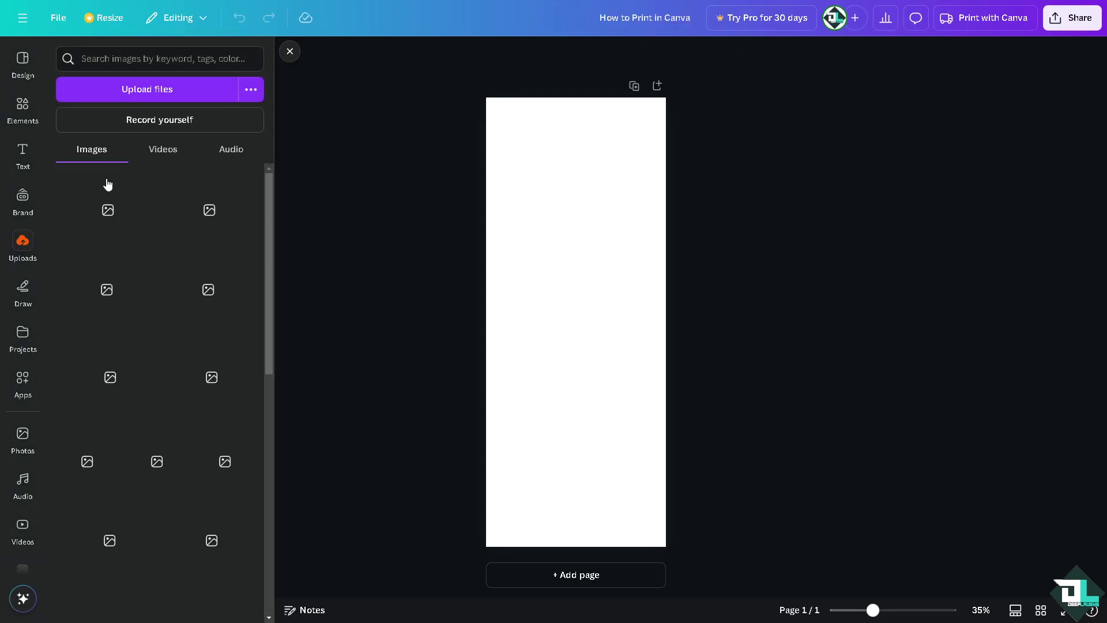
Add the uploaded How to Print thumbnail and stretch it to full page width.
click(108, 193)
click(289, 51)
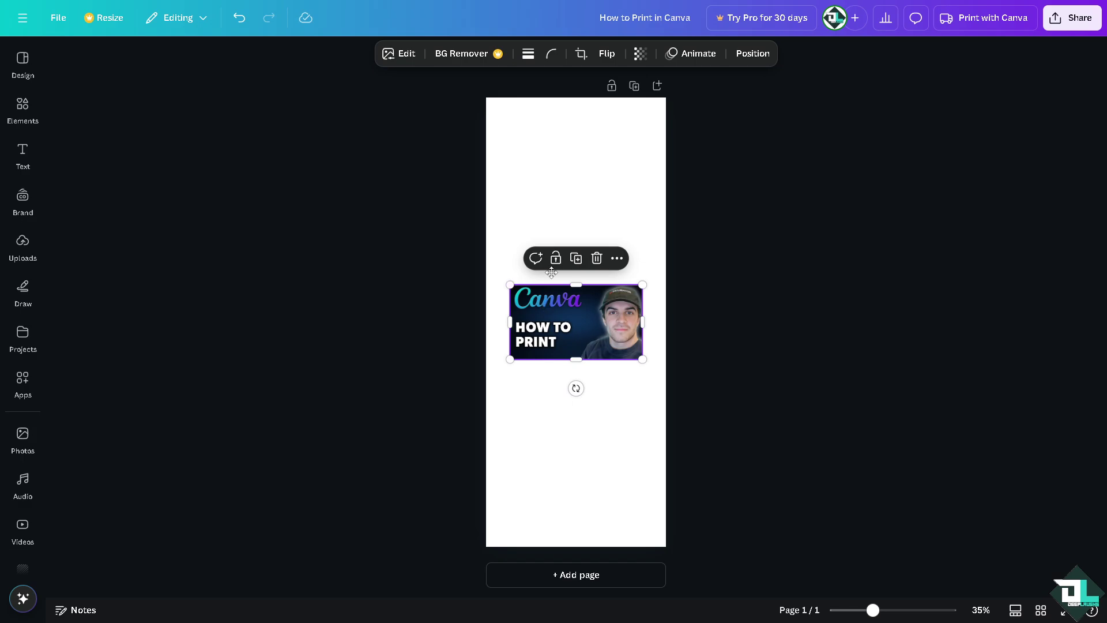
drag(551, 273, 528, 198)
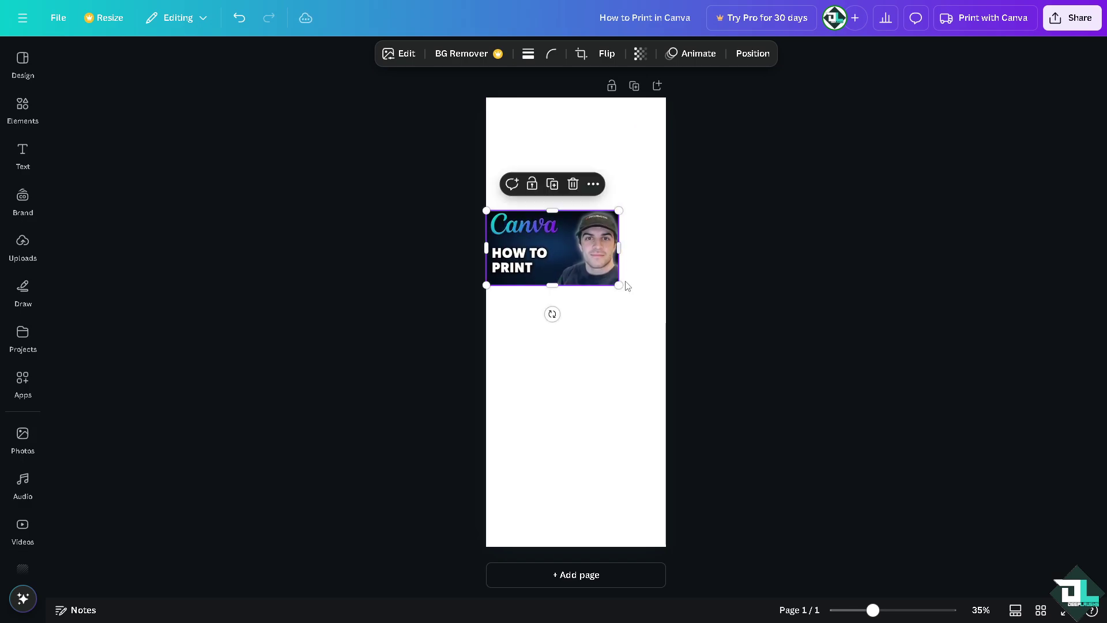
drag(619, 286, 654, 340)
drag(558, 284, 558, 293)
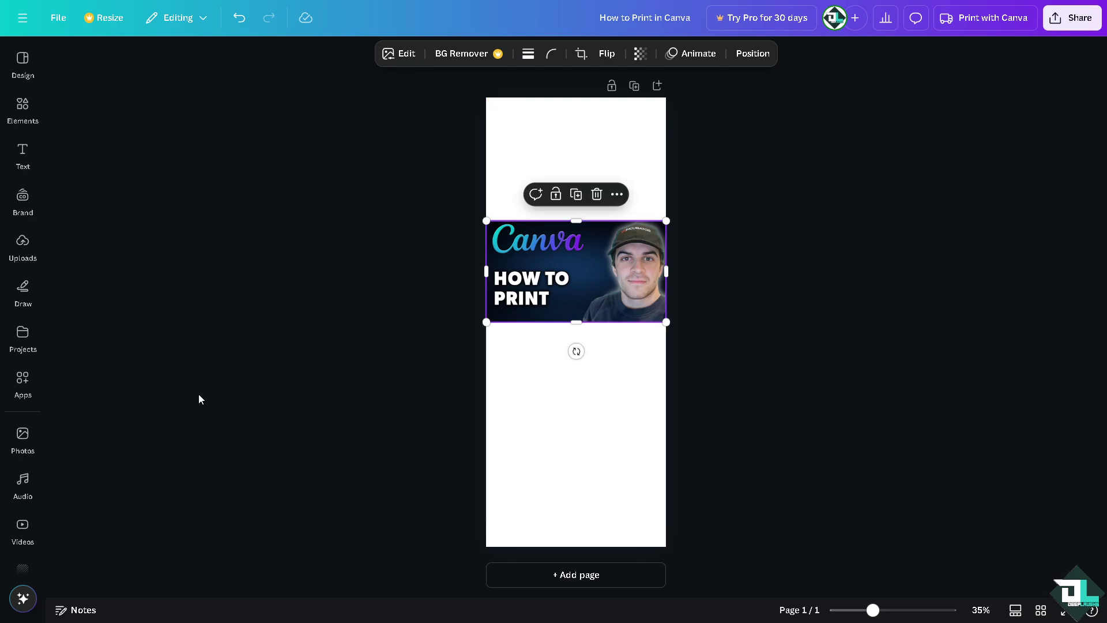
Apply the blue ice page background and centre the thumbnail vertically.
click(46, 482)
scroll(35, 482, down, 3)
click(23, 490)
click(28, 403)
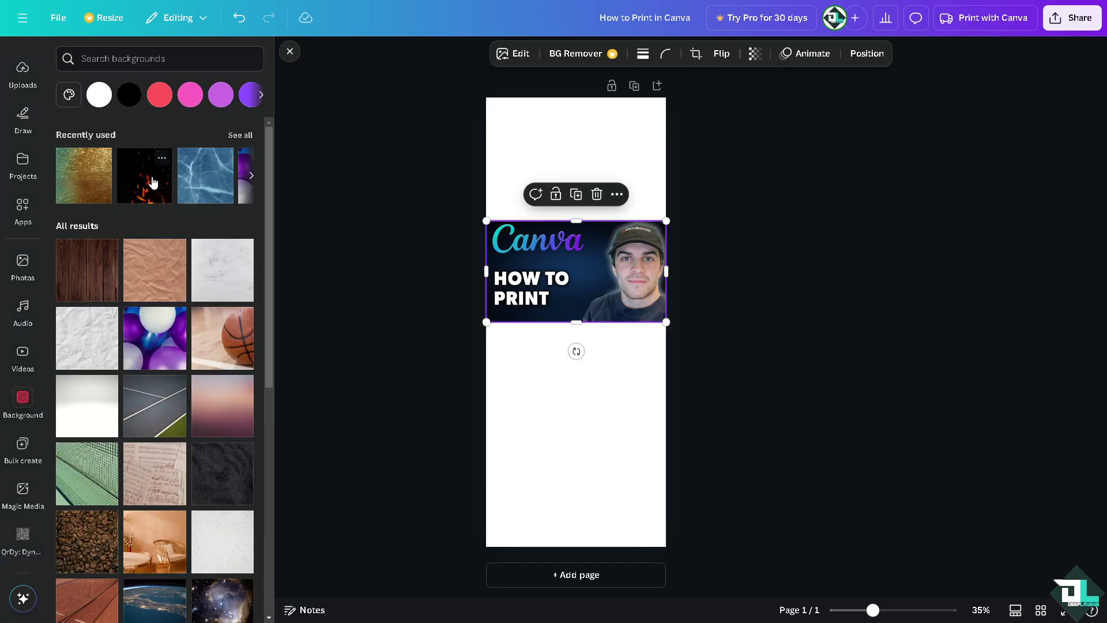
click(151, 183)
click(205, 175)
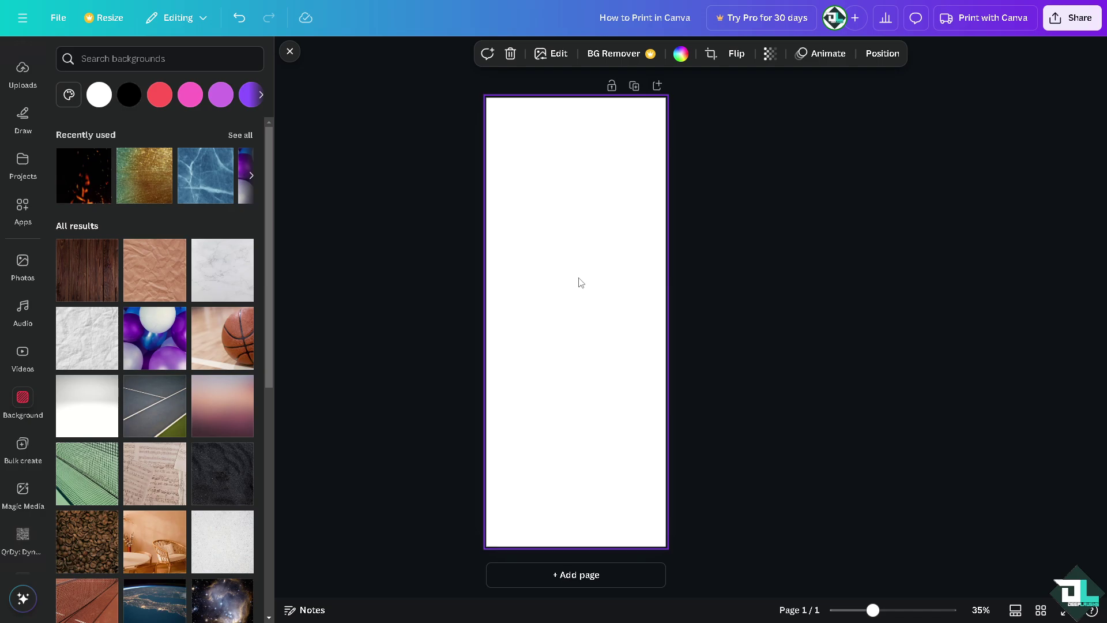
click(407, 199)
click(282, 49)
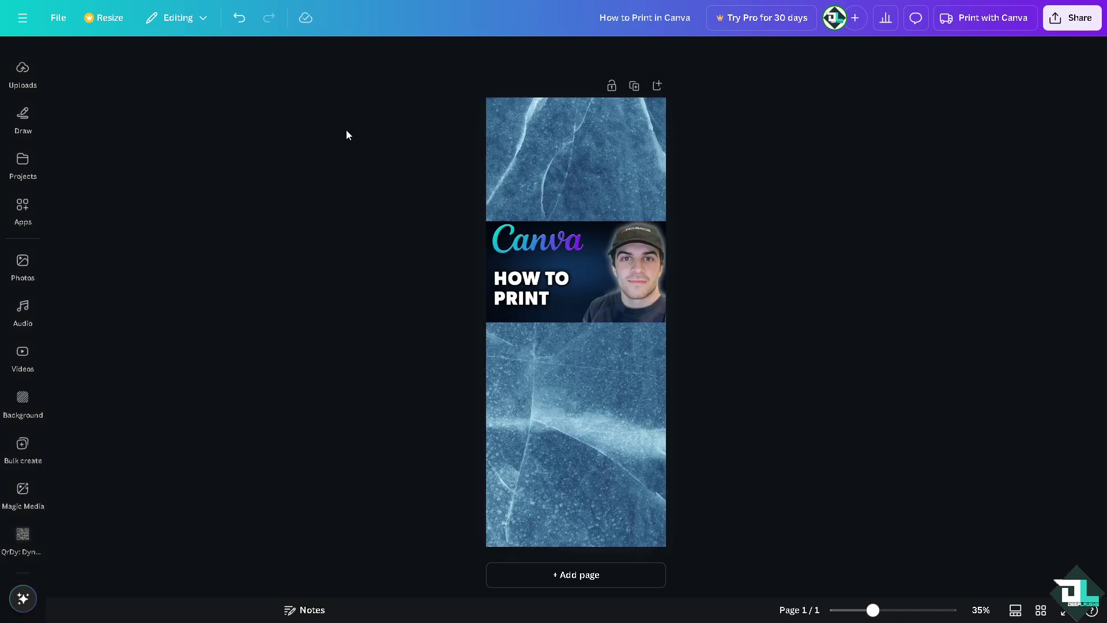
drag(546, 283, 595, 309)
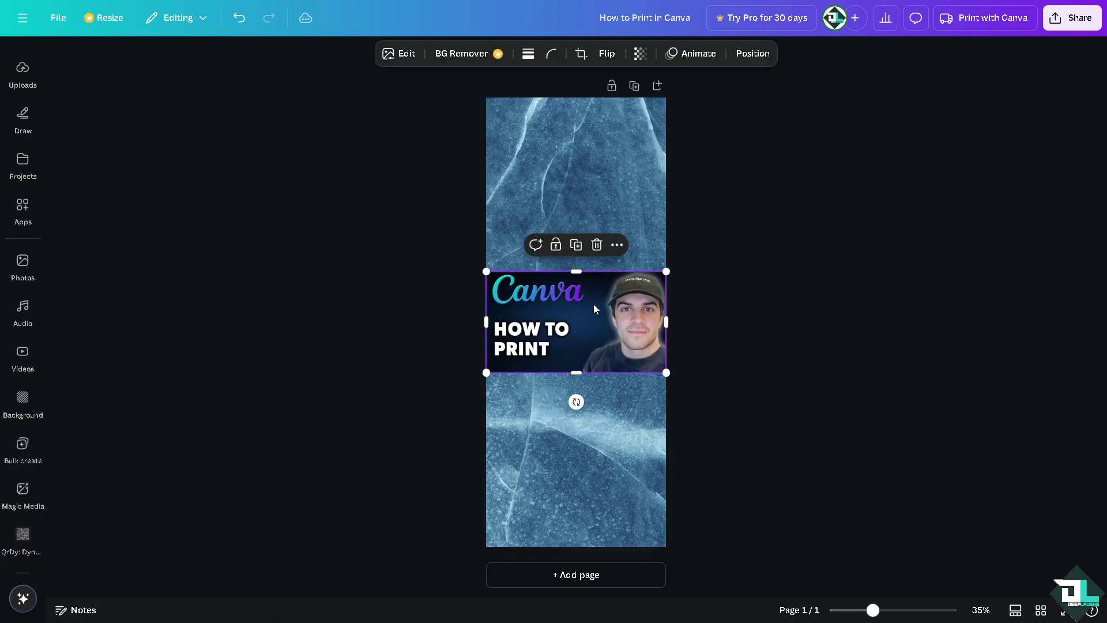
Set PDF Print download with crop marks and bleed, Flatten PDF, Include notes, and RGB colour.
click(1077, 21)
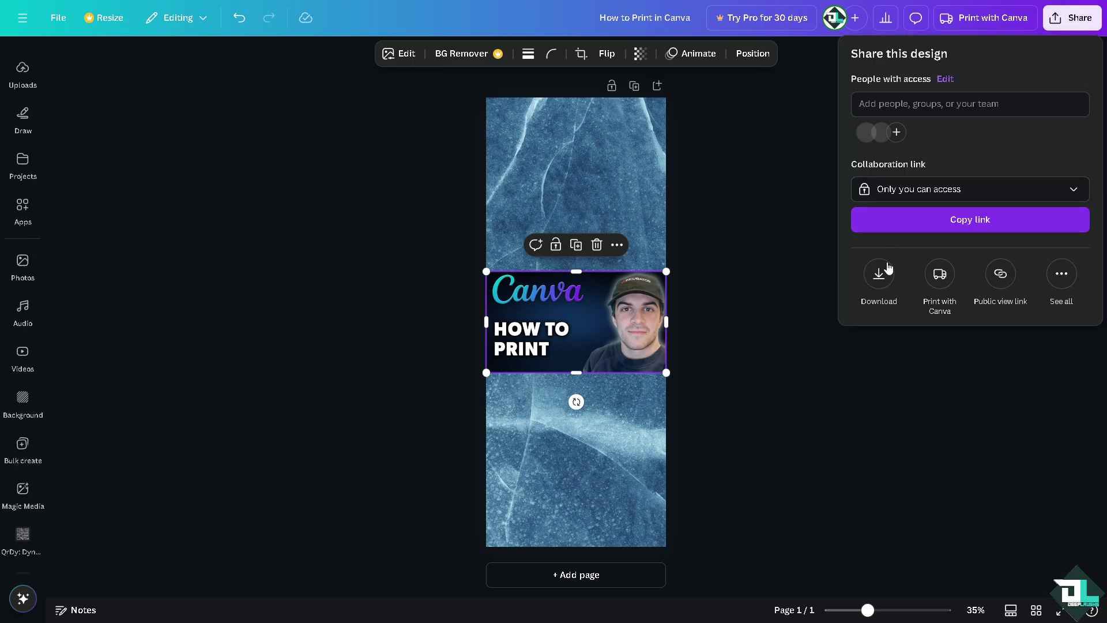
click(879, 275)
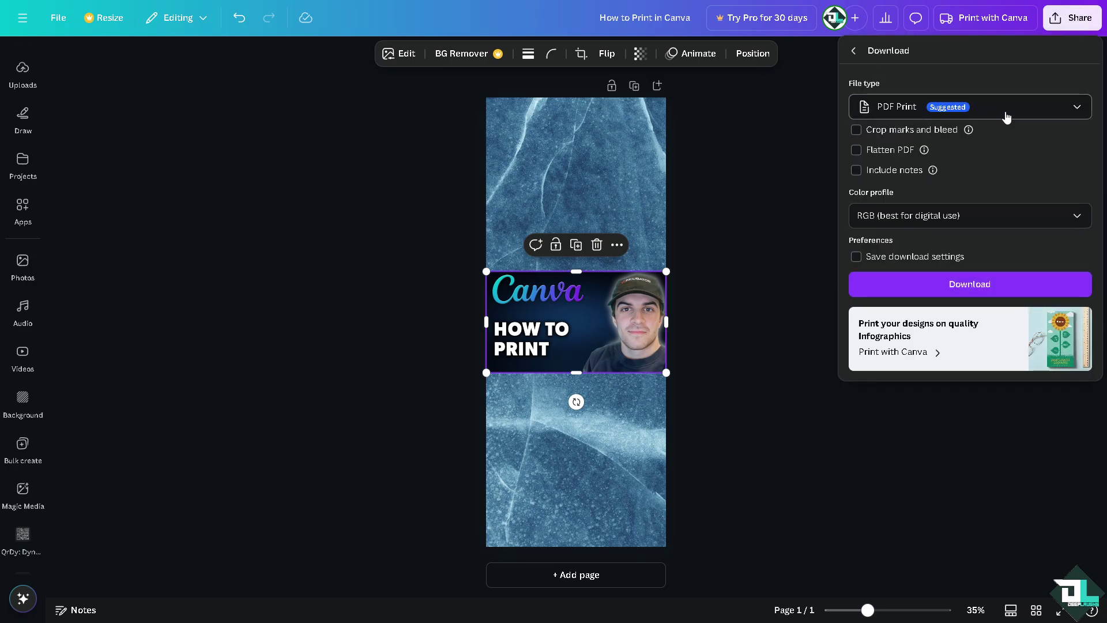
click(899, 132)
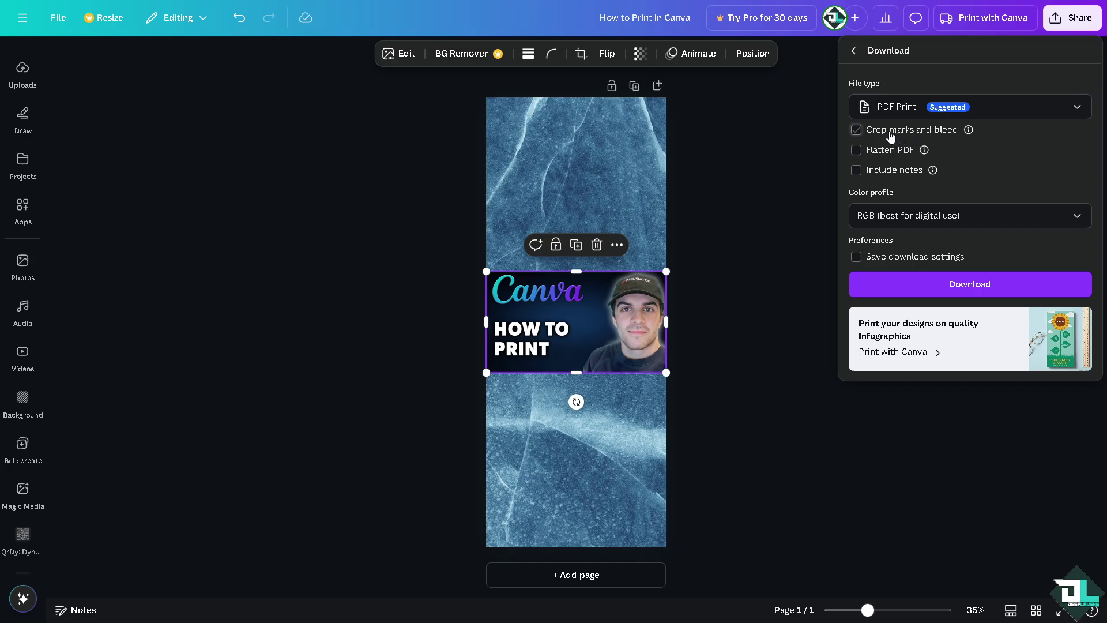
click(890, 136)
click(891, 152)
click(941, 218)
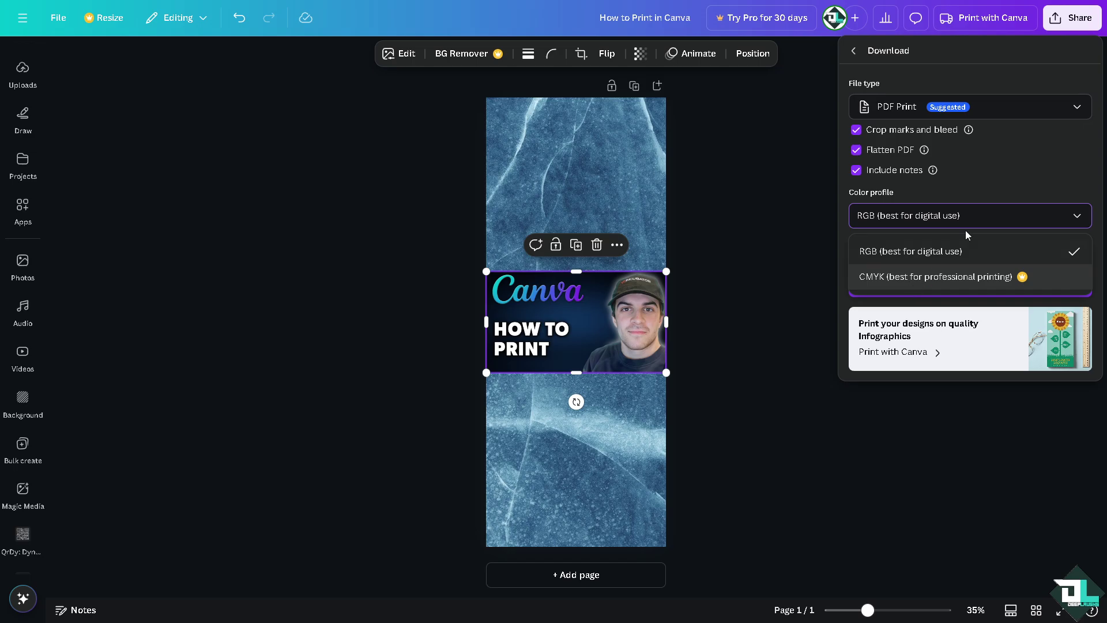
click(1014, 174)
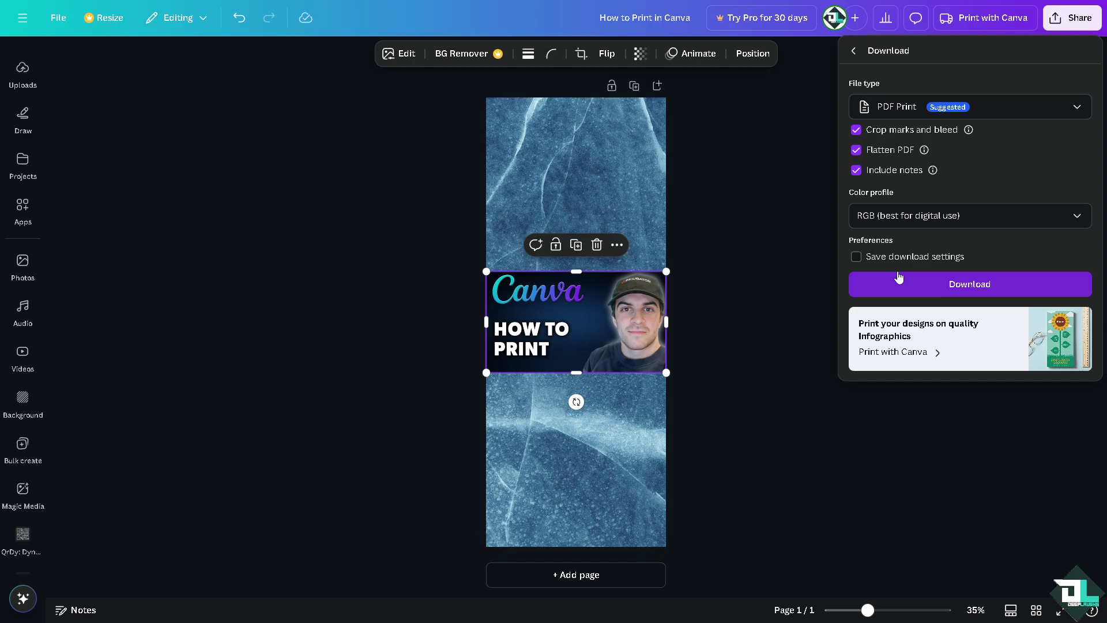
Switch to Print with Canva, keeping Page 1 on the front and None on the back.
click(916, 361)
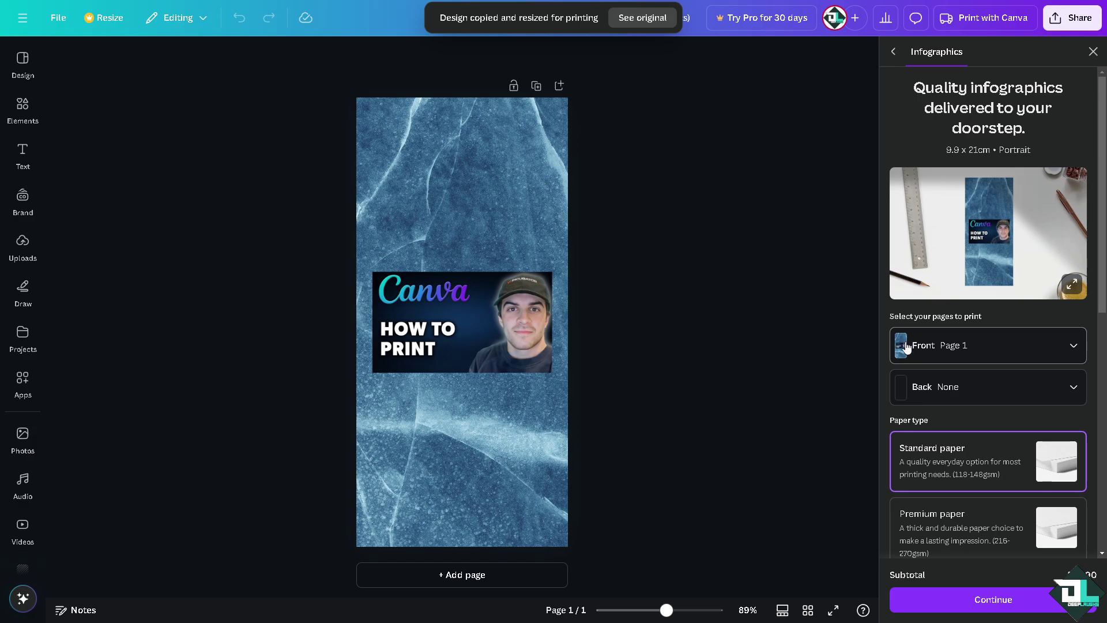
click(998, 351)
click(1018, 316)
click(1006, 391)
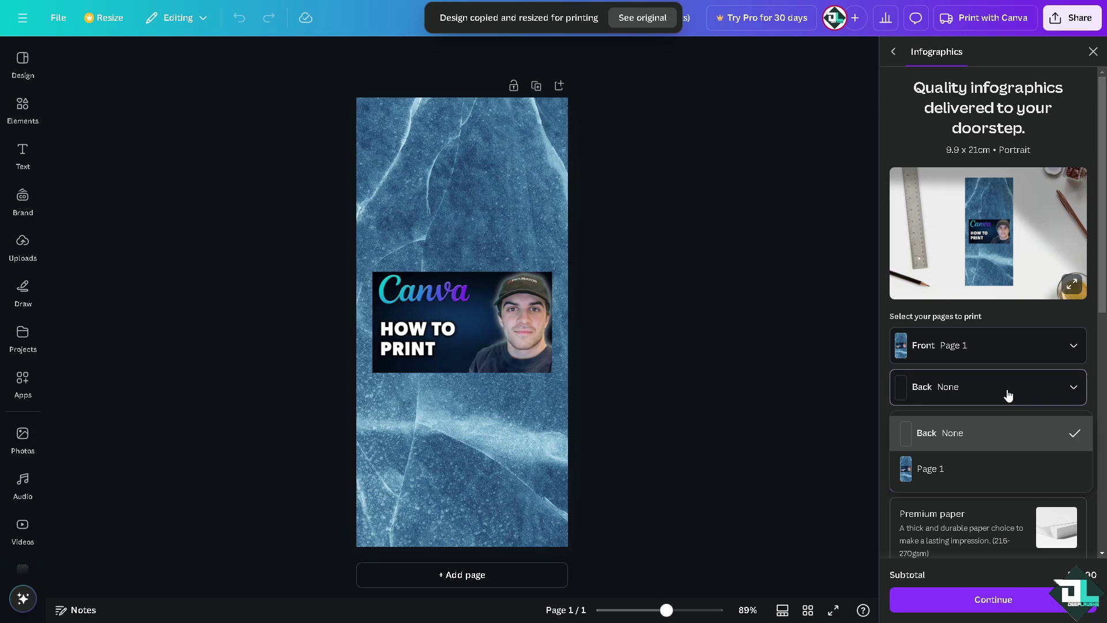
click(1012, 313)
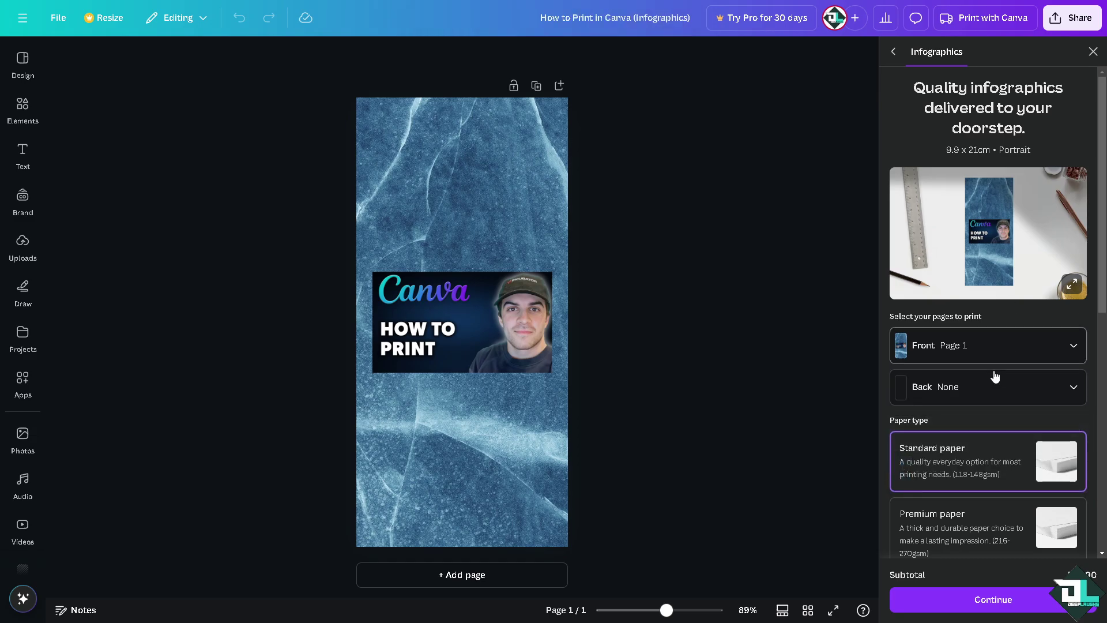
Review the standard paper, matte finish and quantity print options.
scroll(994, 375, down, 3)
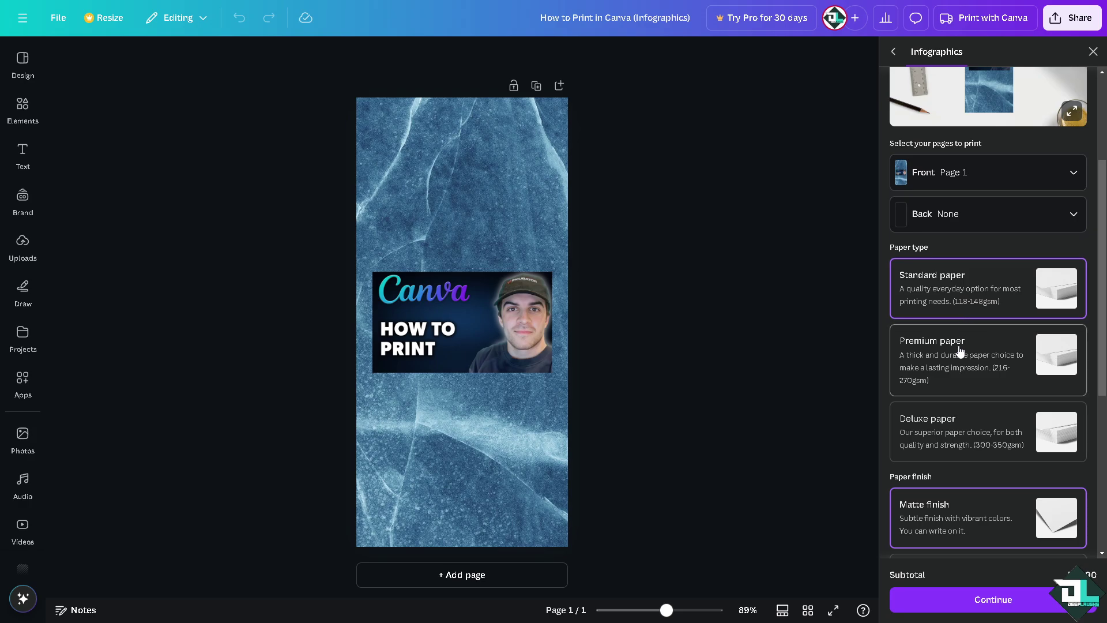
scroll(960, 354, down, 1)
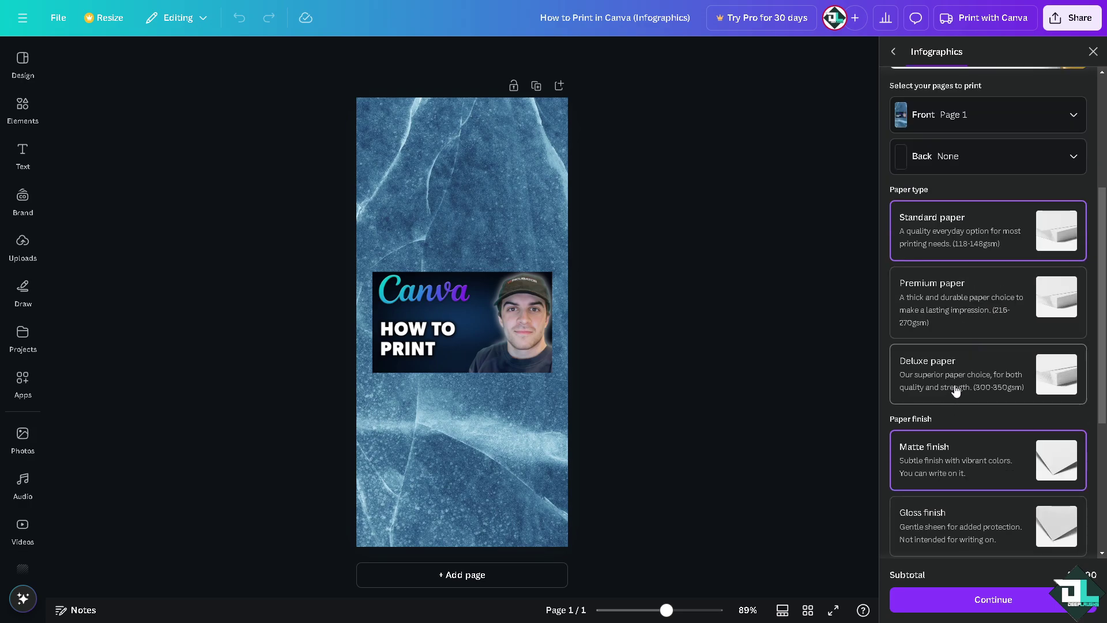
scroll(957, 392, down, 1)
scroll(965, 415, down, 2)
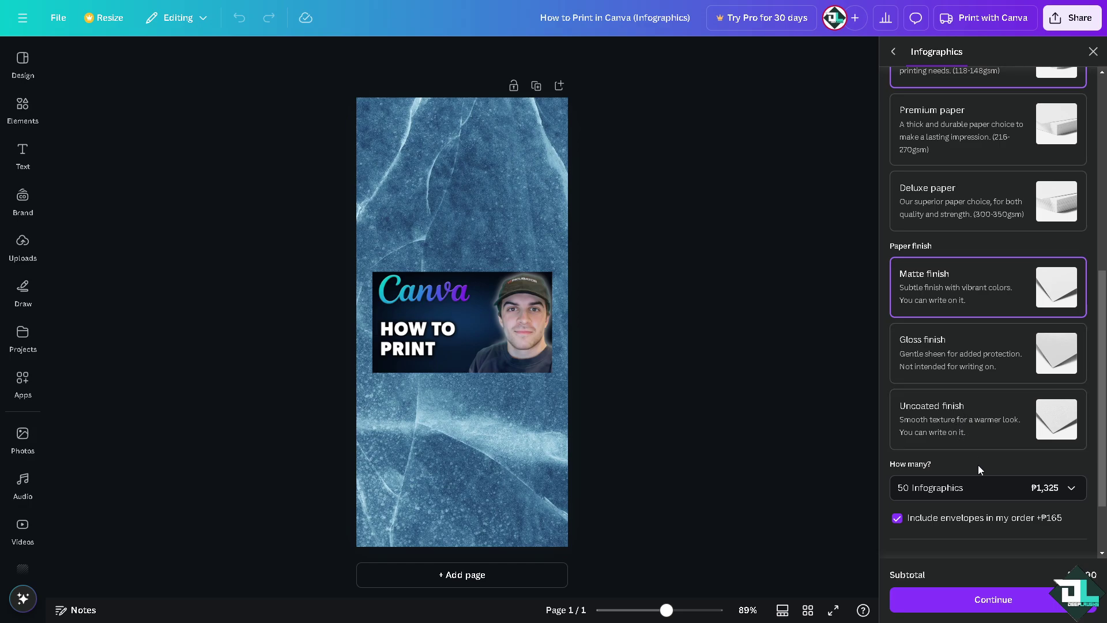
scroll(918, 427, up, 7)
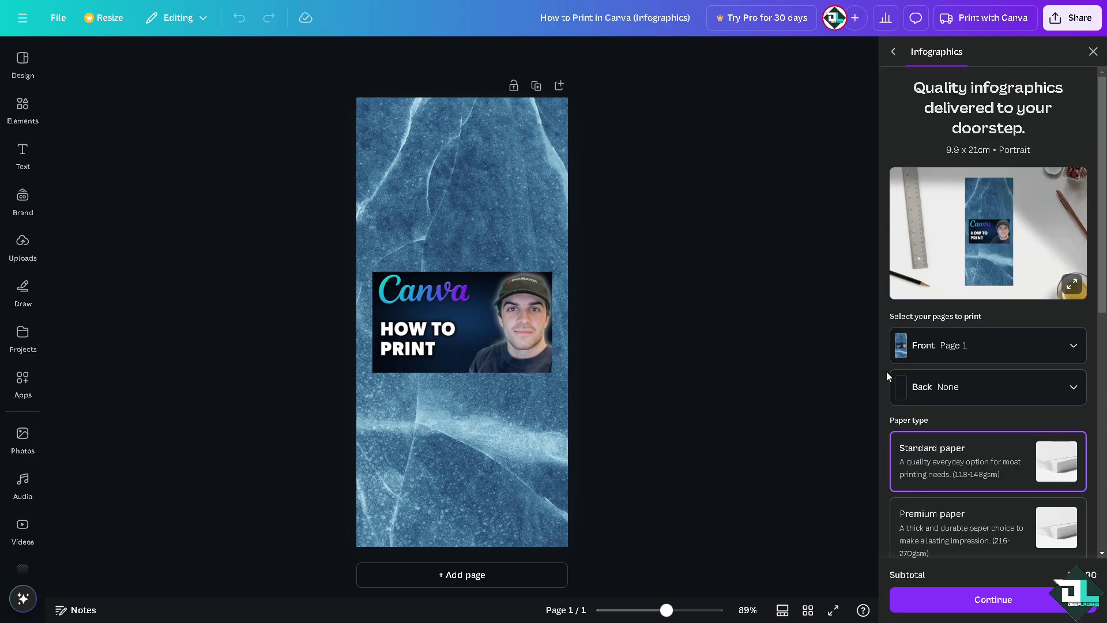
click(22, 381)
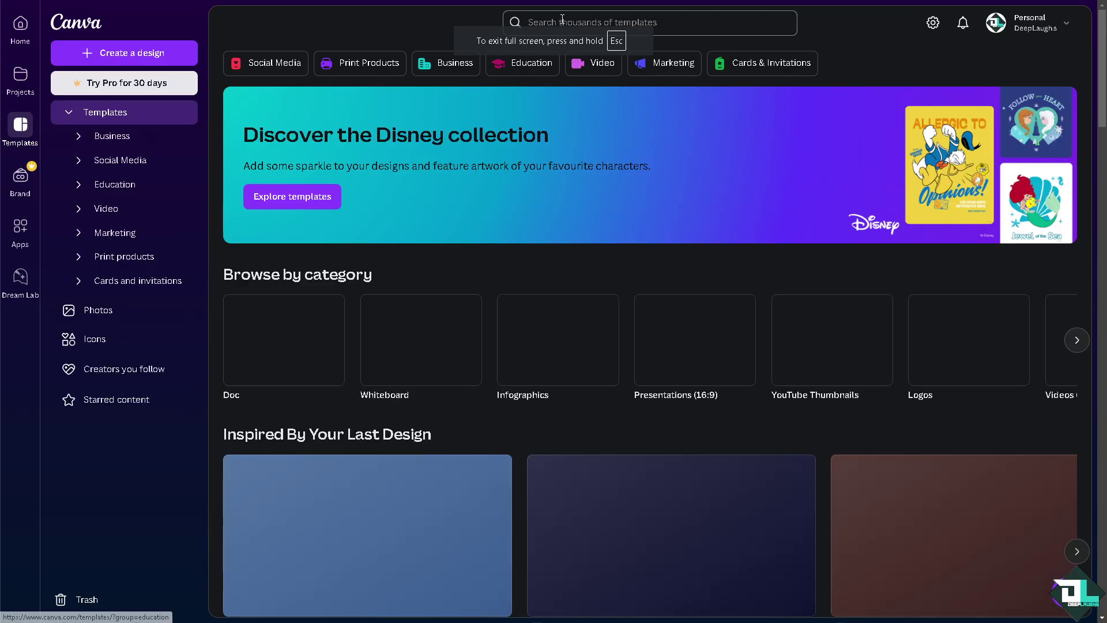
Search templates for 'Resume' and create a blank resume design.
click(563, 22)
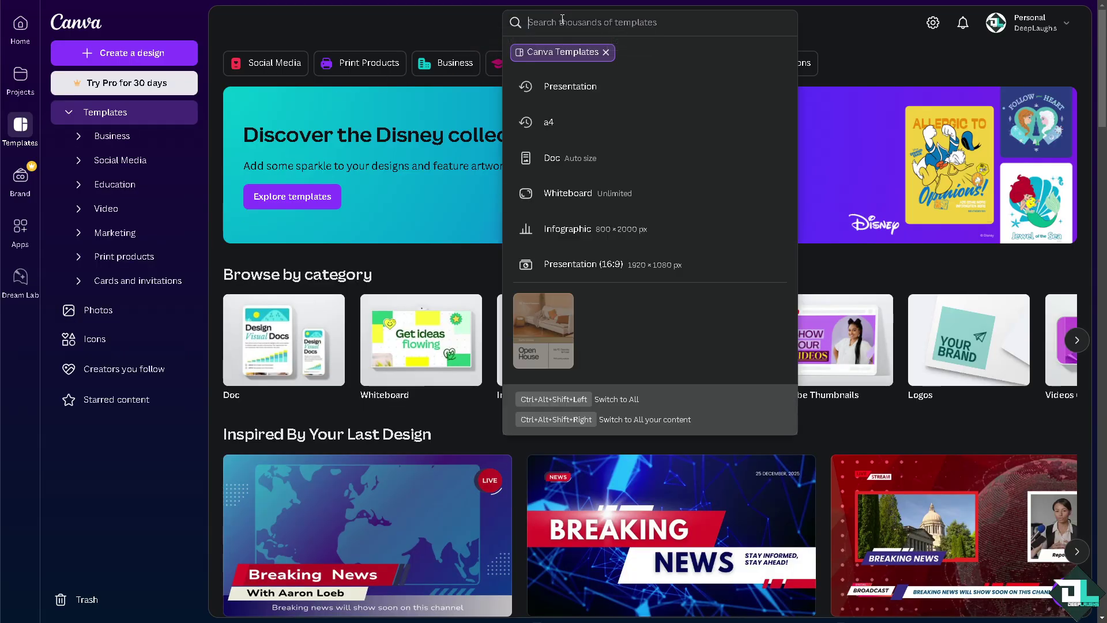
text(Resume)
key(Return)
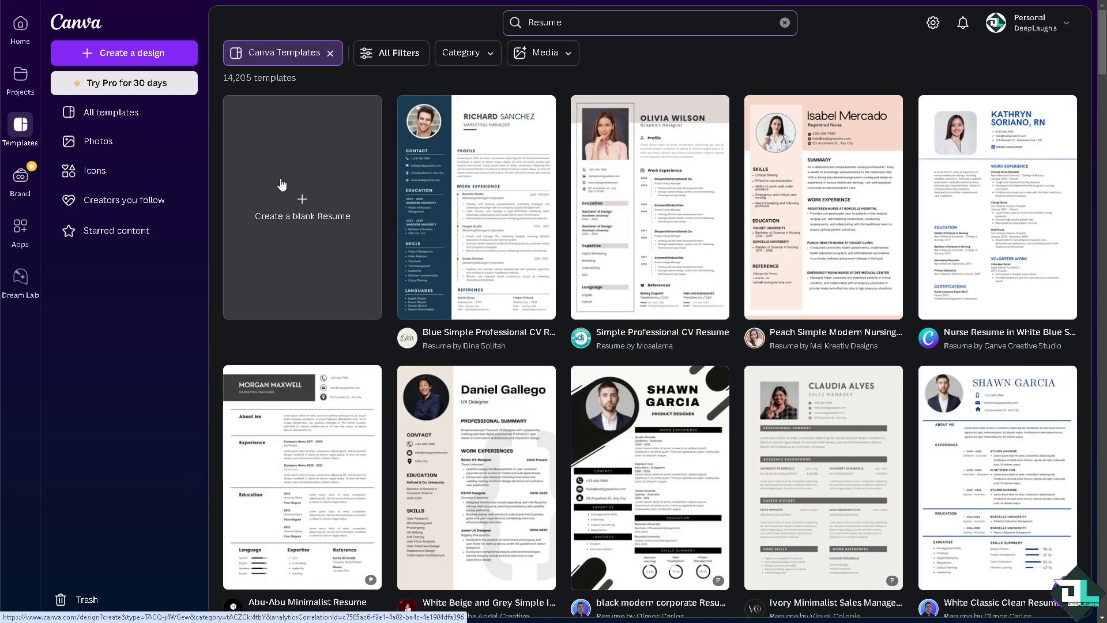
click(305, 159)
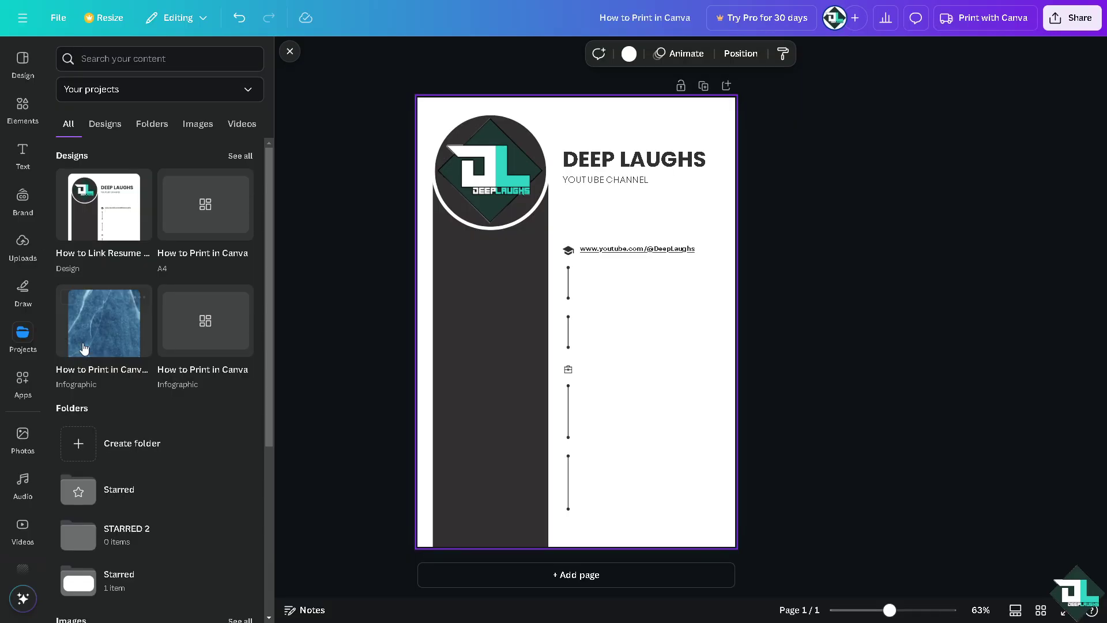
Close the Projects panel and review the Letterheads print order: Page 1 front, no back, 25 copies.
click(290, 52)
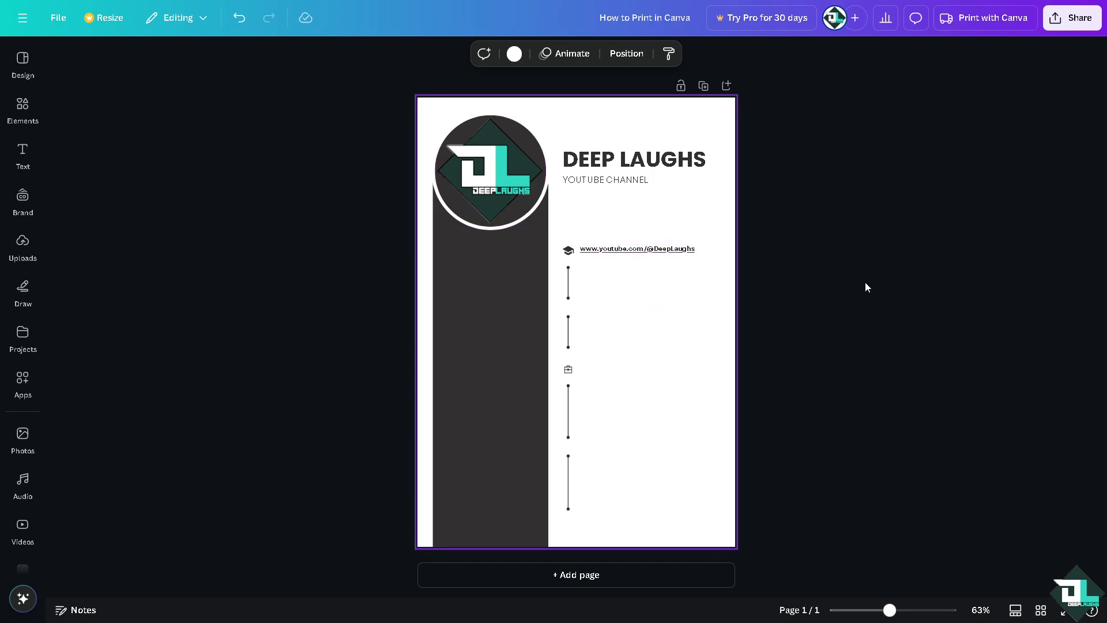
click(1000, 28)
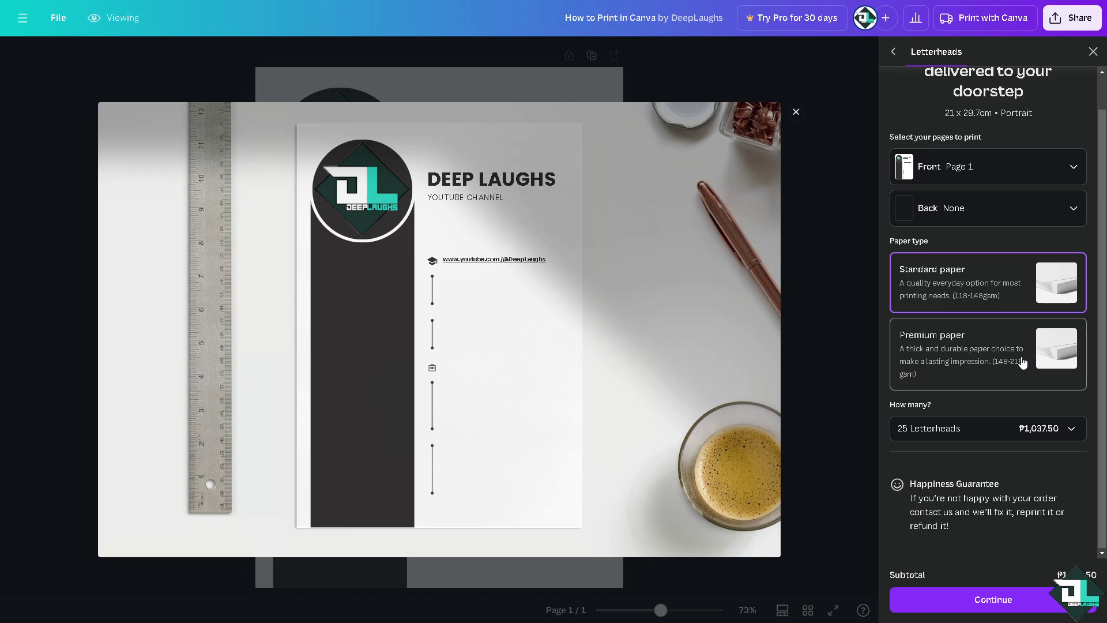
scroll(1022, 362, up, 1)
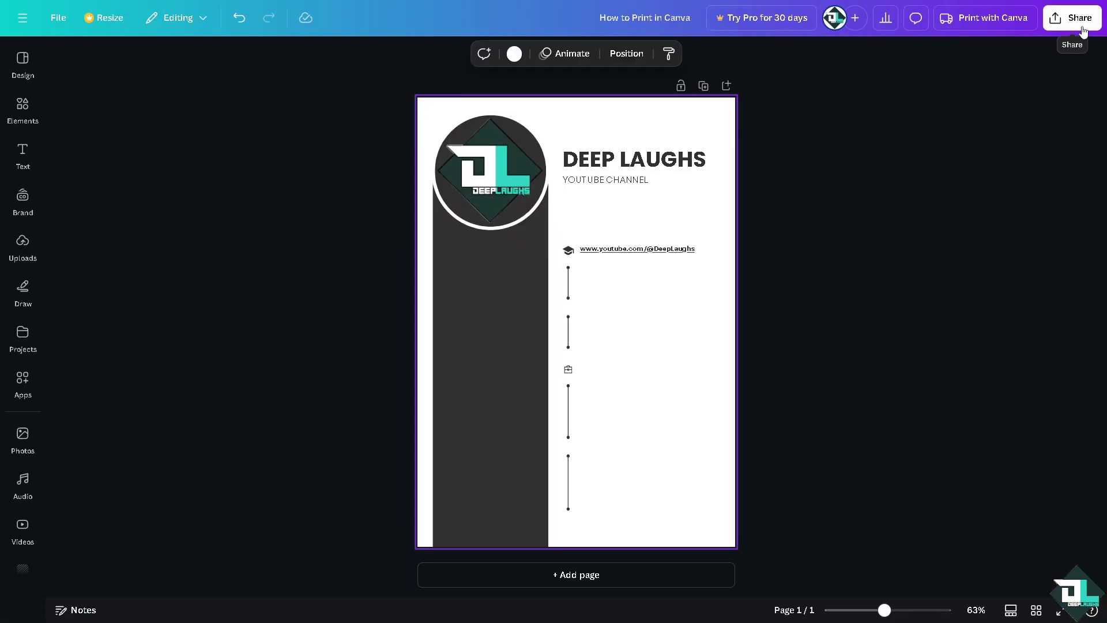
Choose PDF Print and try the CMYK colour profile, dismissing the Pro upgrade prompt.
click(1071, 18)
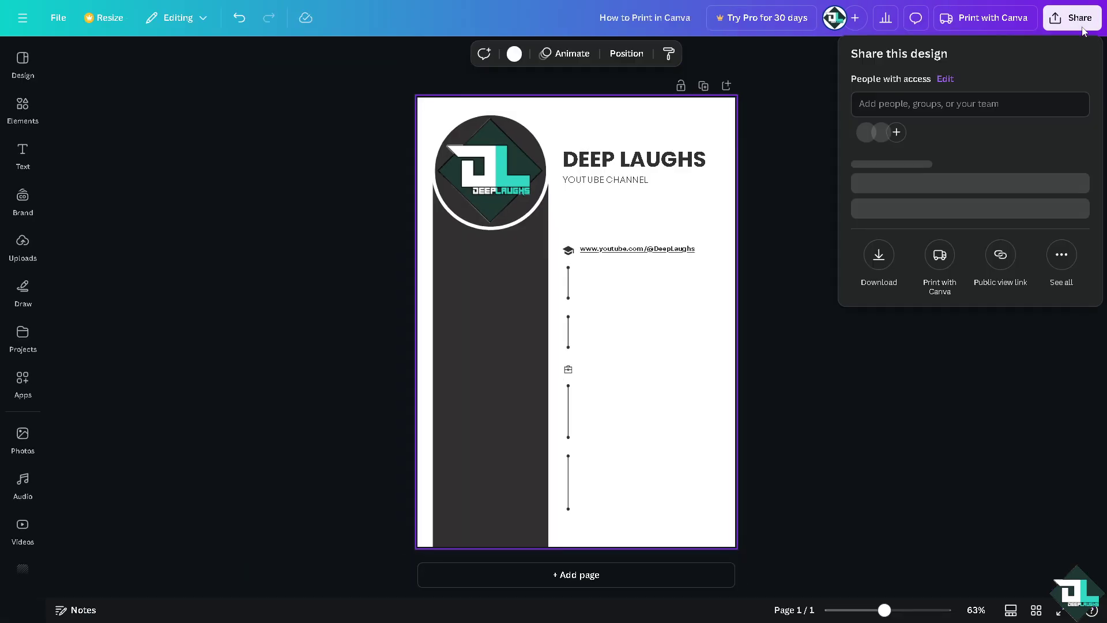
click(878, 275)
click(912, 112)
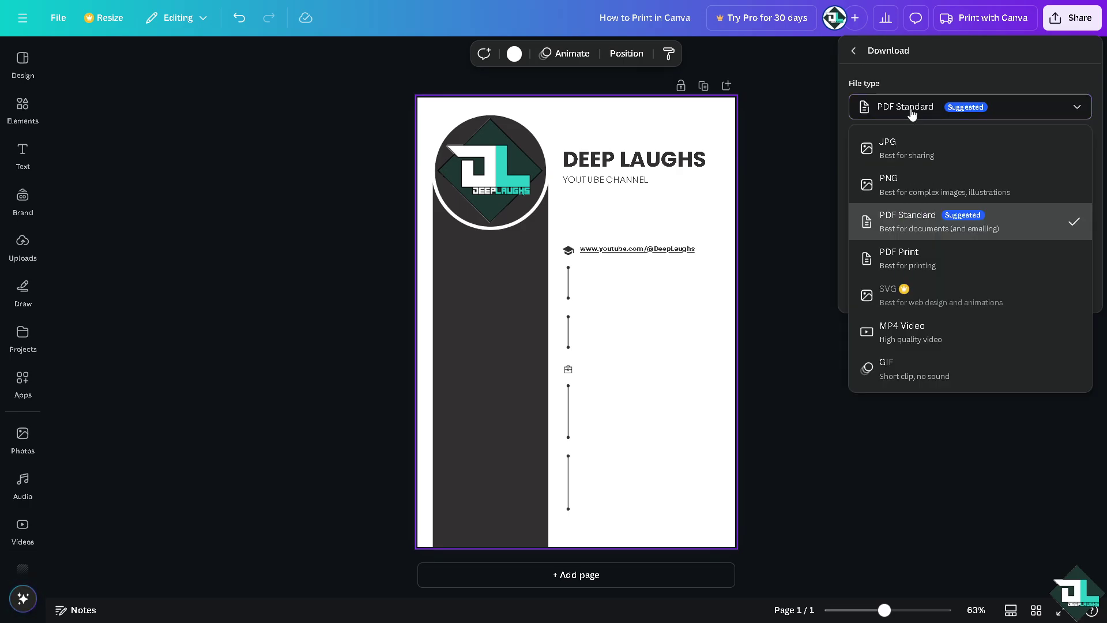
click(938, 265)
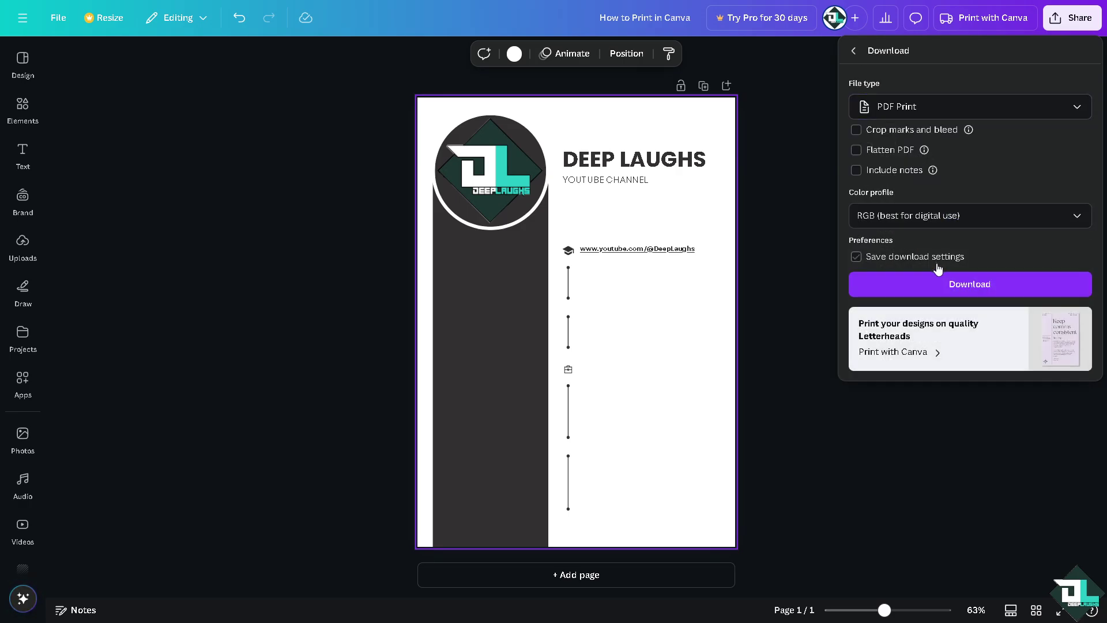
click(916, 226)
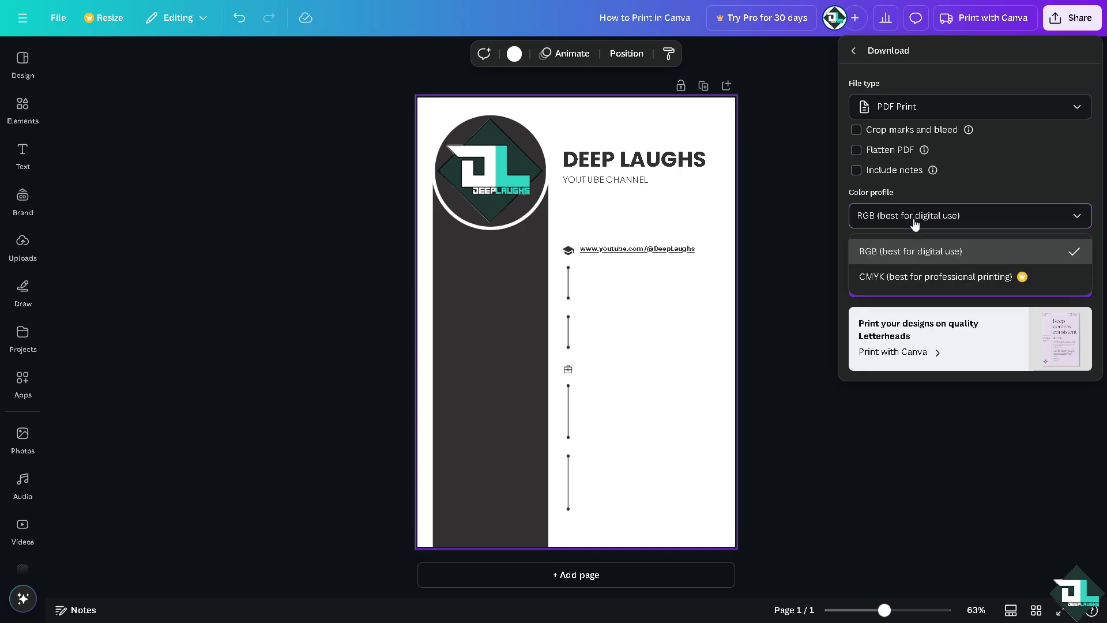
click(920, 283)
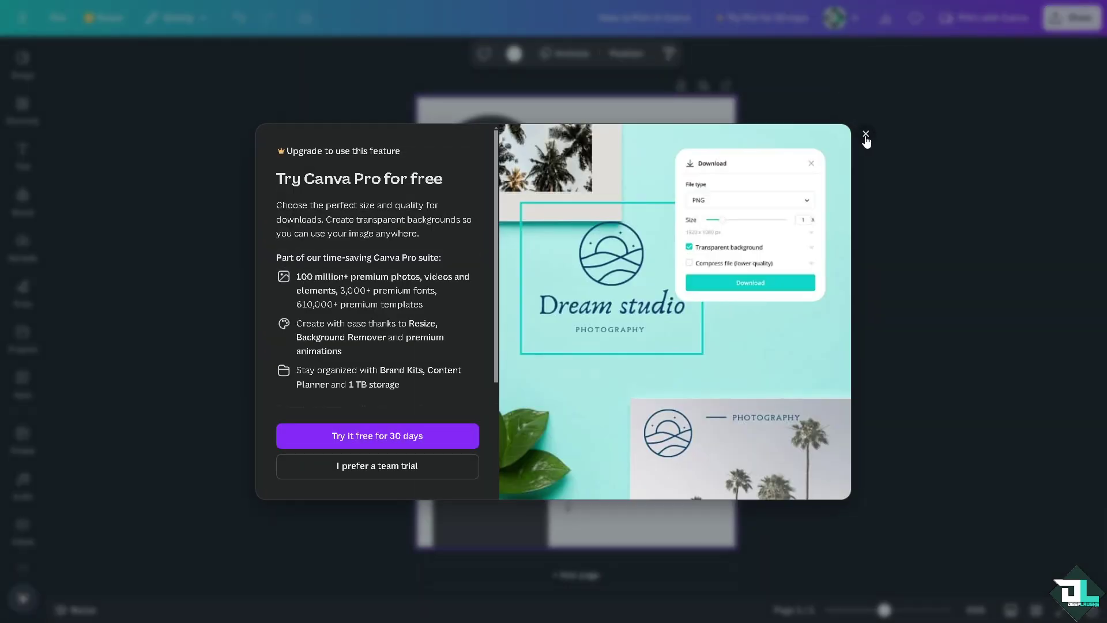
click(865, 134)
Set PDF Print with crop marks and bleed, Flatten PDF and Include notes, then close the settings.
click(1071, 18)
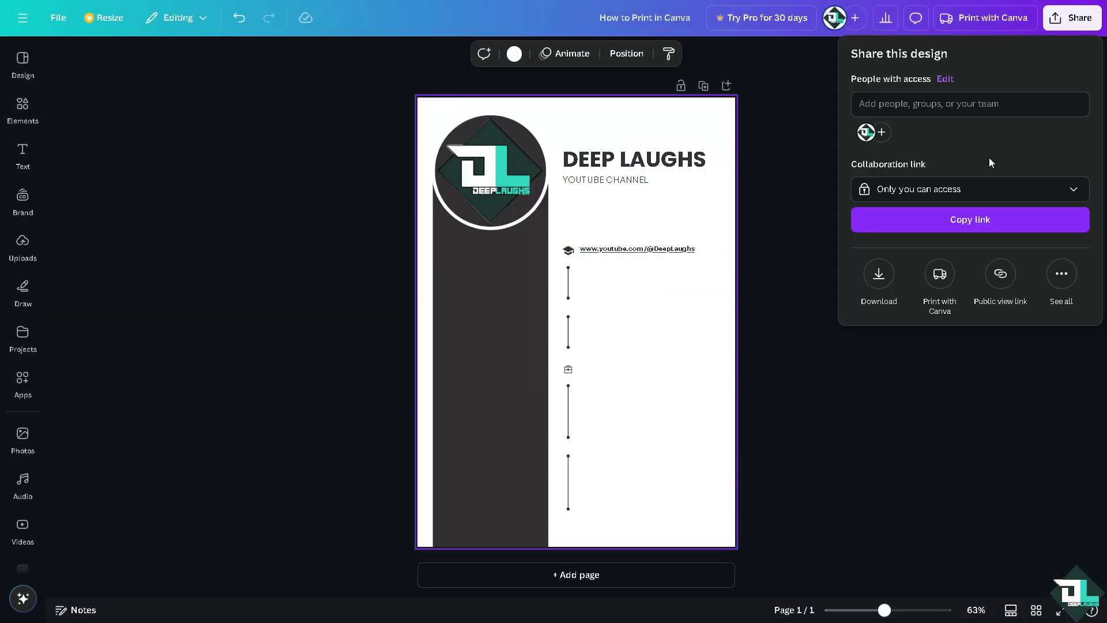
click(878, 273)
click(913, 115)
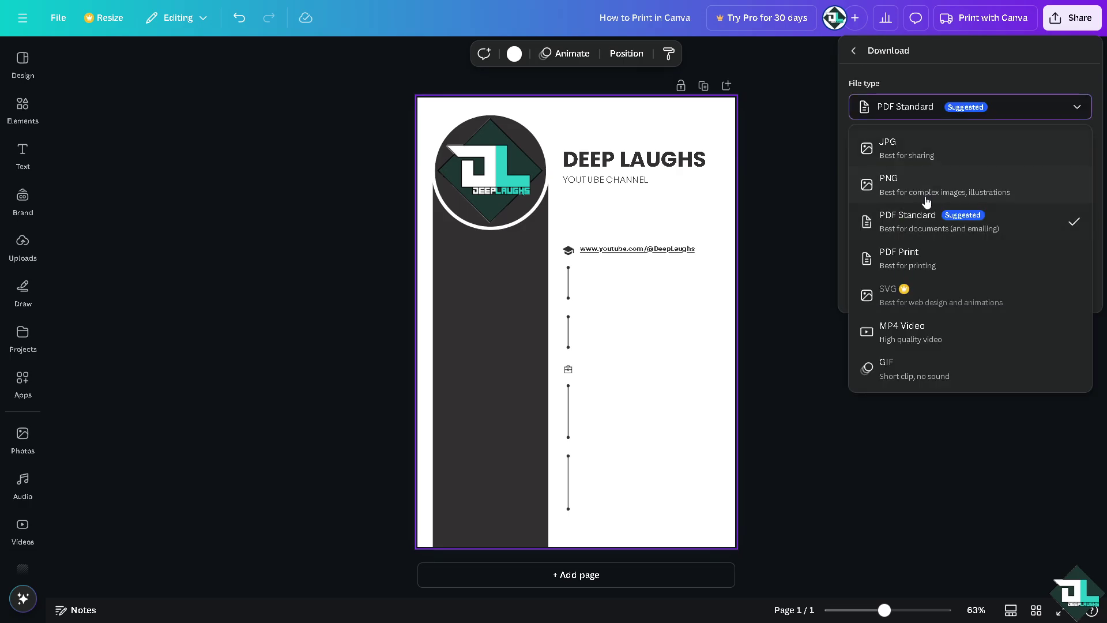
click(917, 250)
click(873, 135)
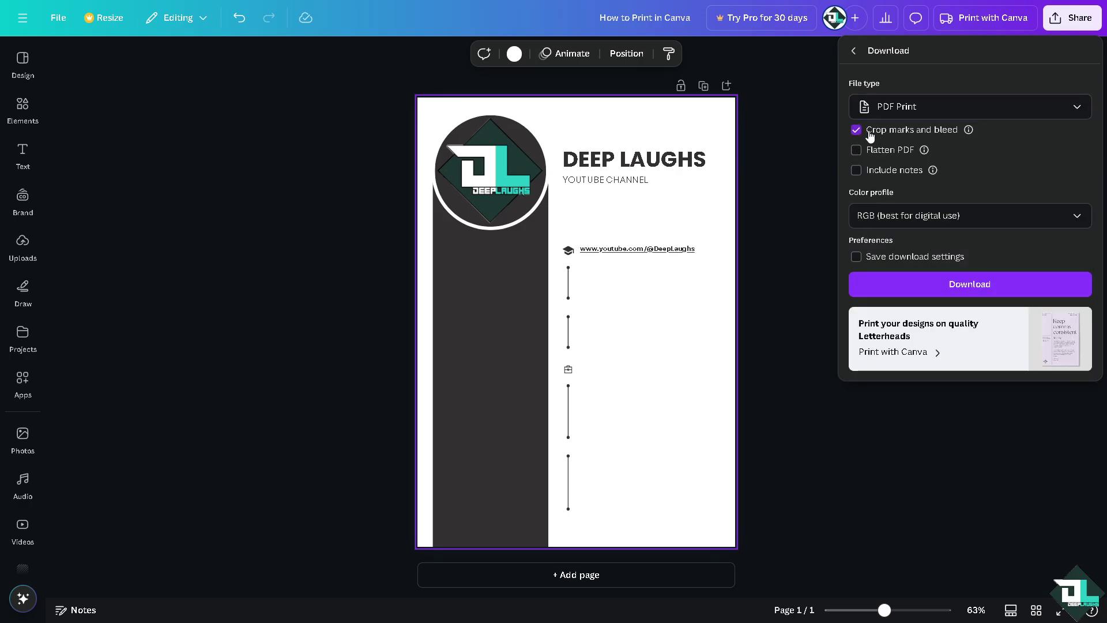
click(857, 152)
click(856, 172)
click(785, 207)
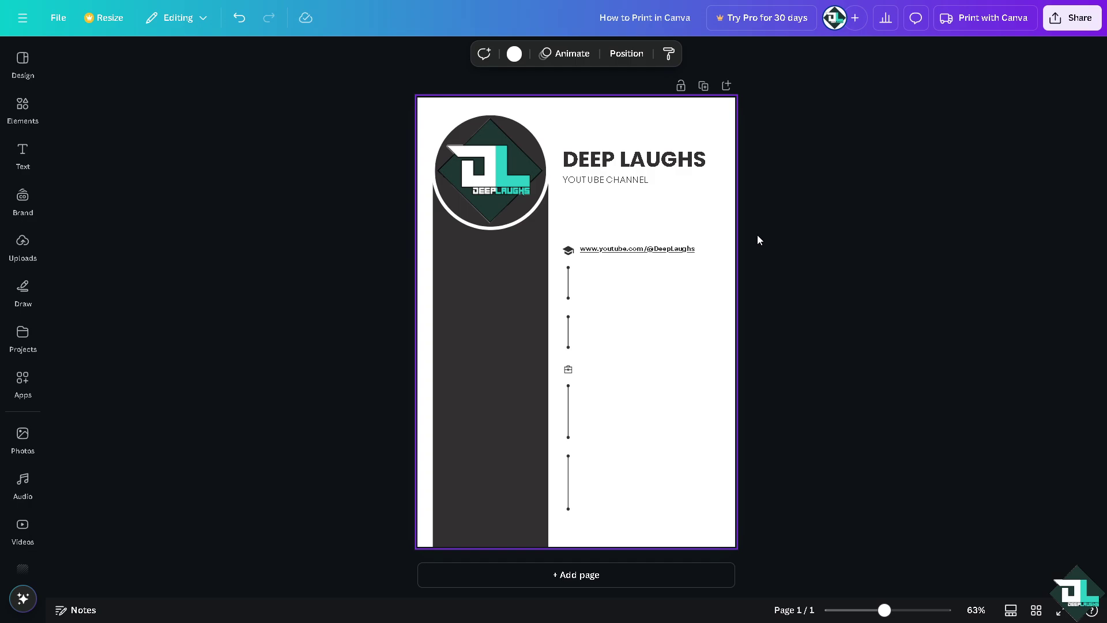